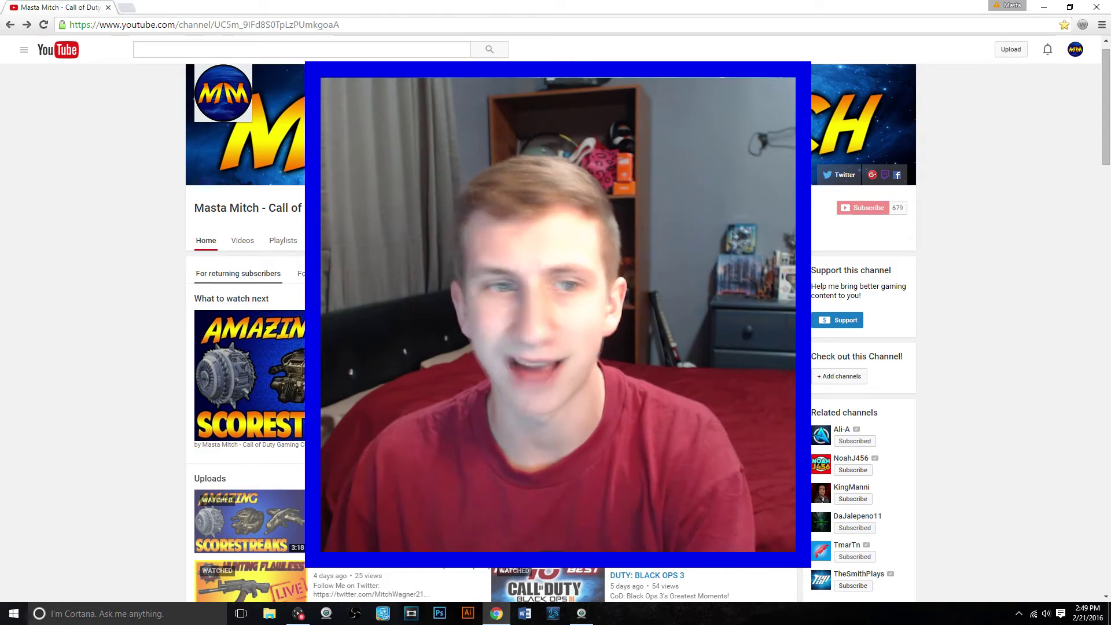
From the avatar menu, open YouTube account settings and go to edit the name on Google.
left_click_drag(1105, 151, 1105, 177)
scroll(1105, 176, "up", 1)
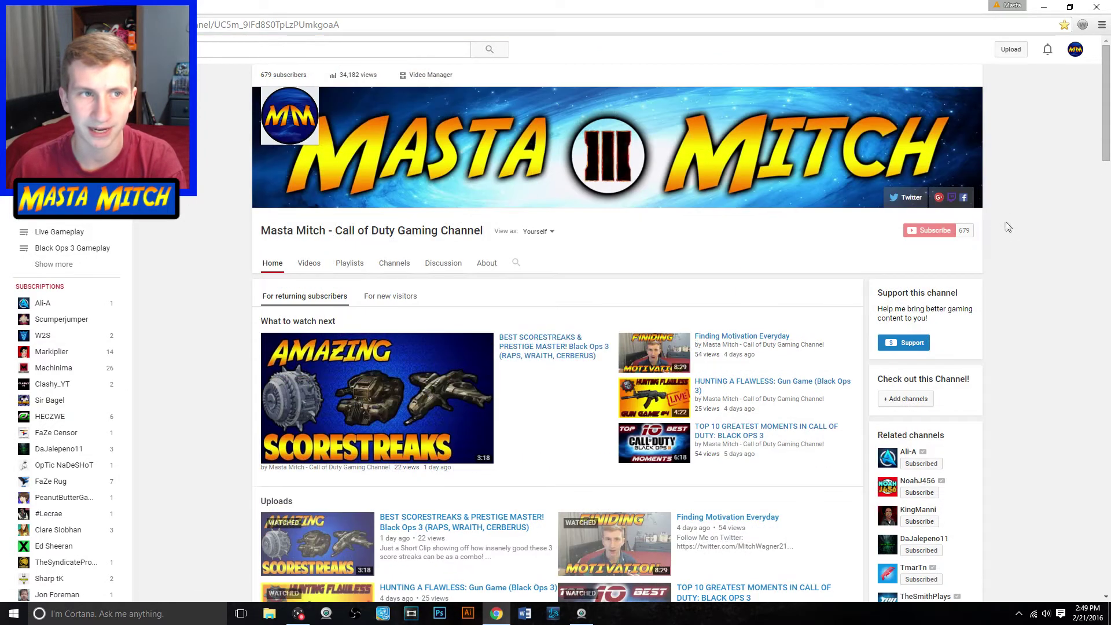
left_click(1077, 55)
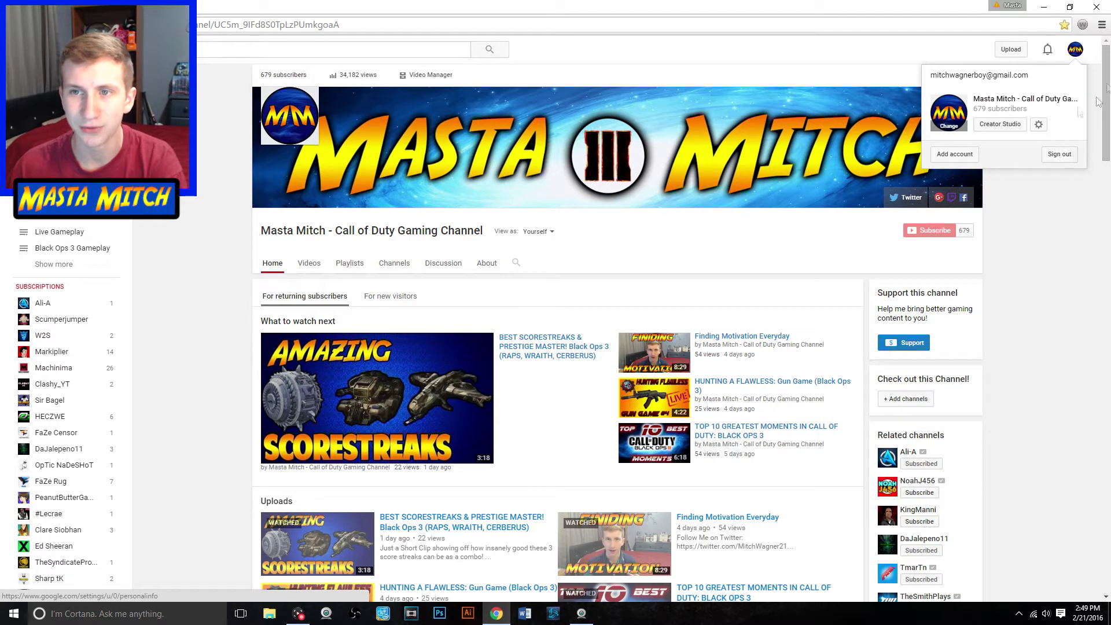
left_click(1040, 127)
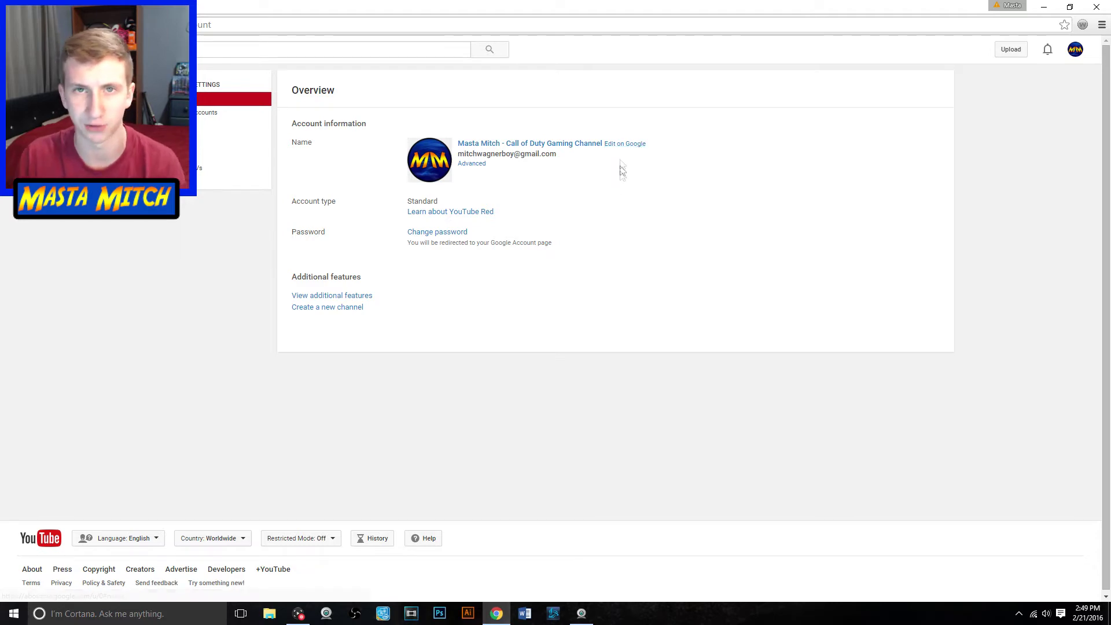
left_click(625, 148)
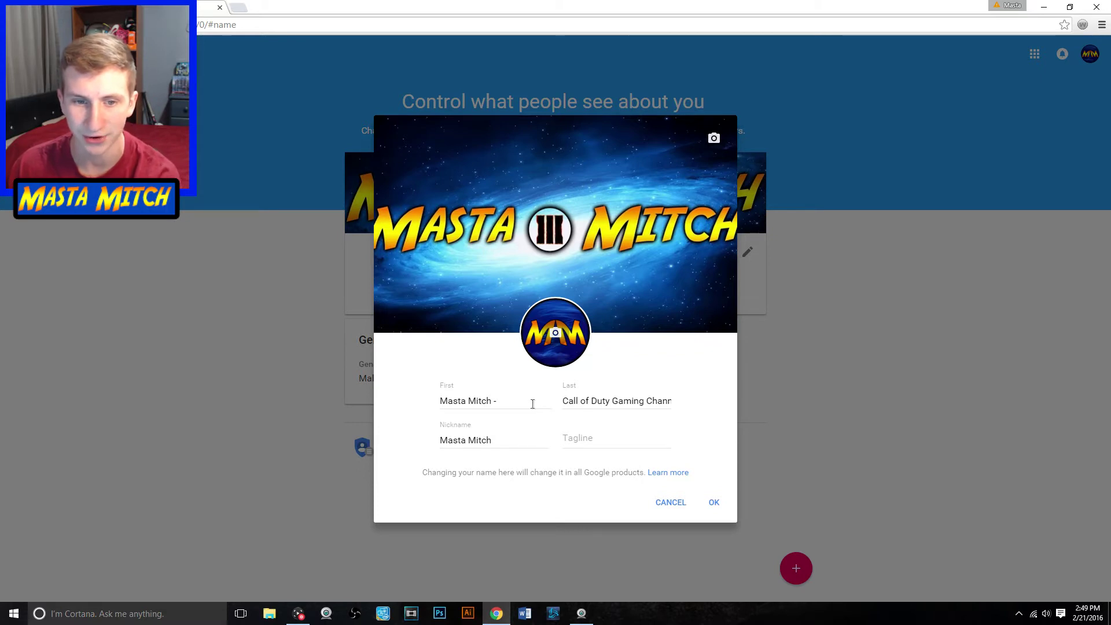
Inspect the first name 'Masta Mitch -' and the long Call of Duty last name in the name dialog.
left_click_drag(532, 403, 402, 409)
left_click(402, 409)
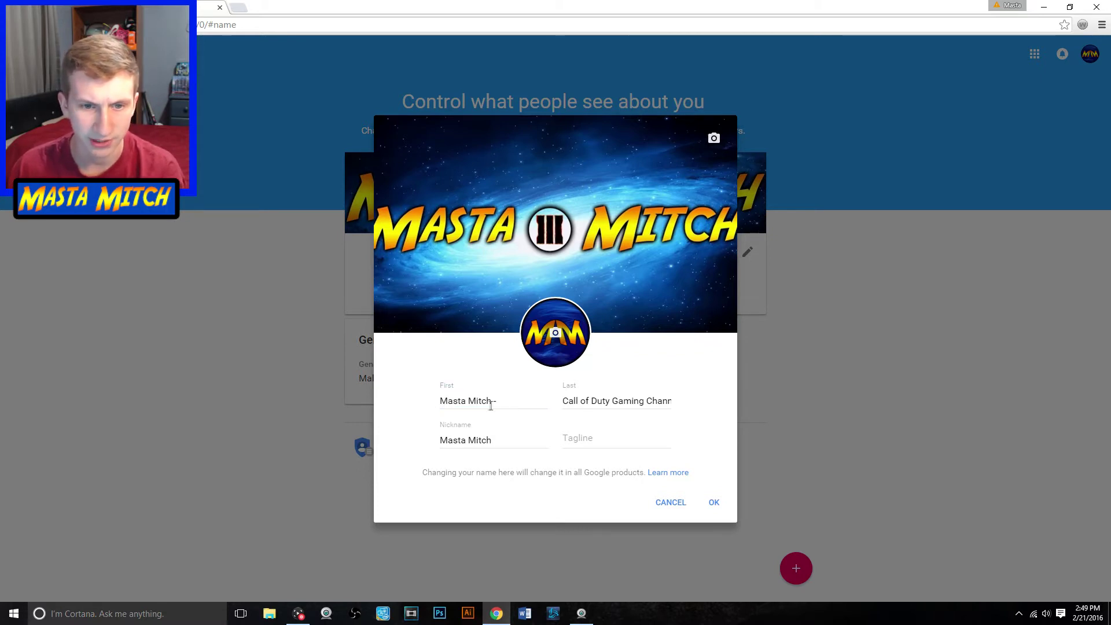
left_click(664, 404)
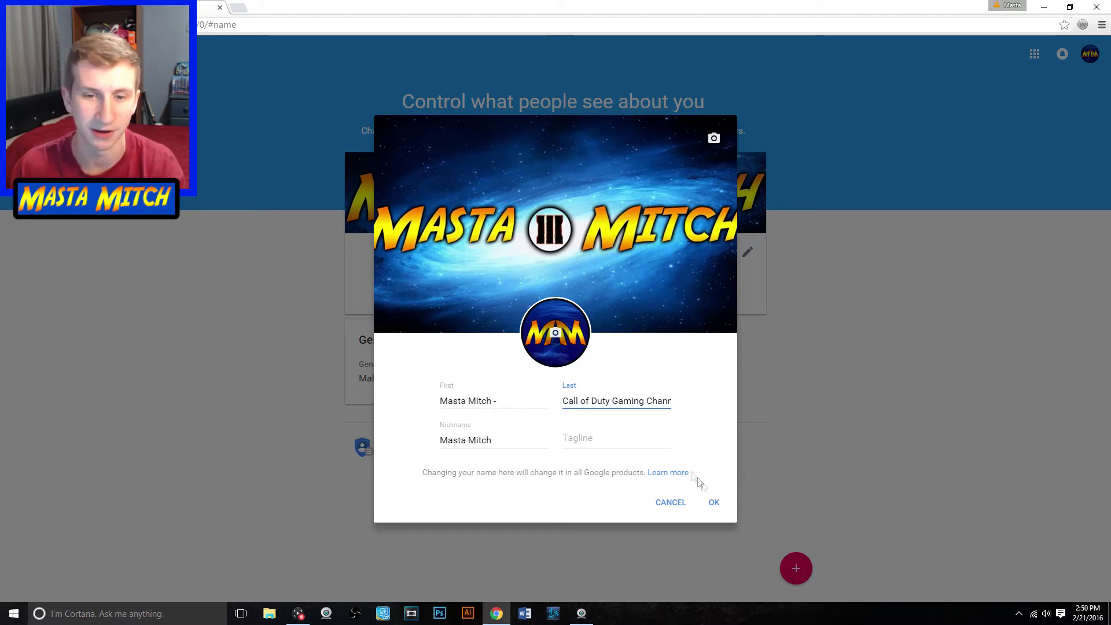
left_click_drag(561, 407, 708, 398)
left_click(690, 413)
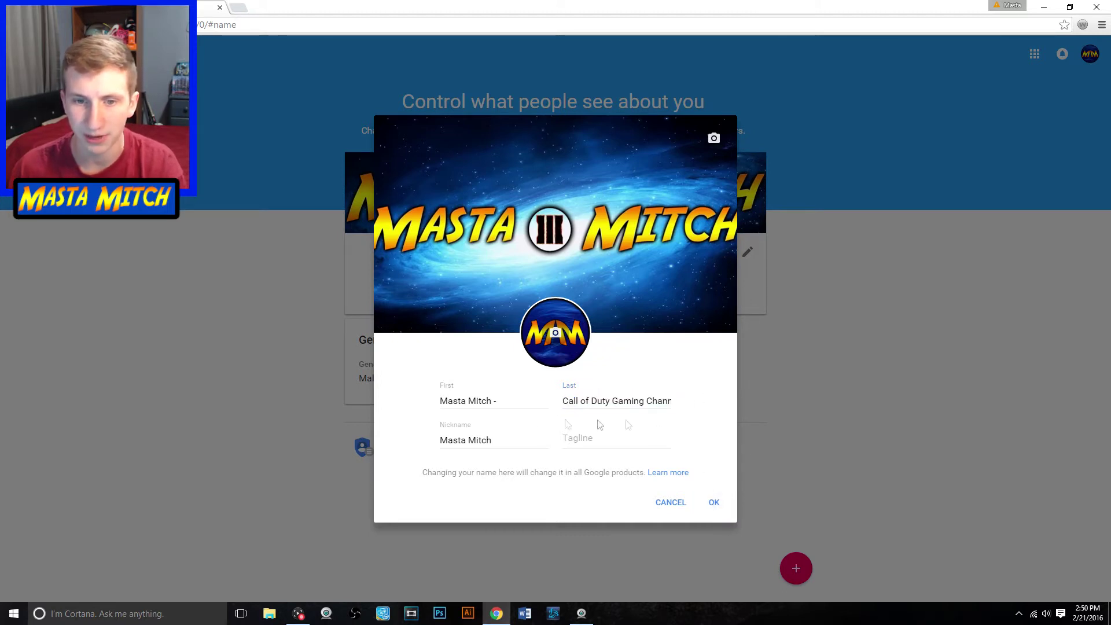
double_click(438, 405)
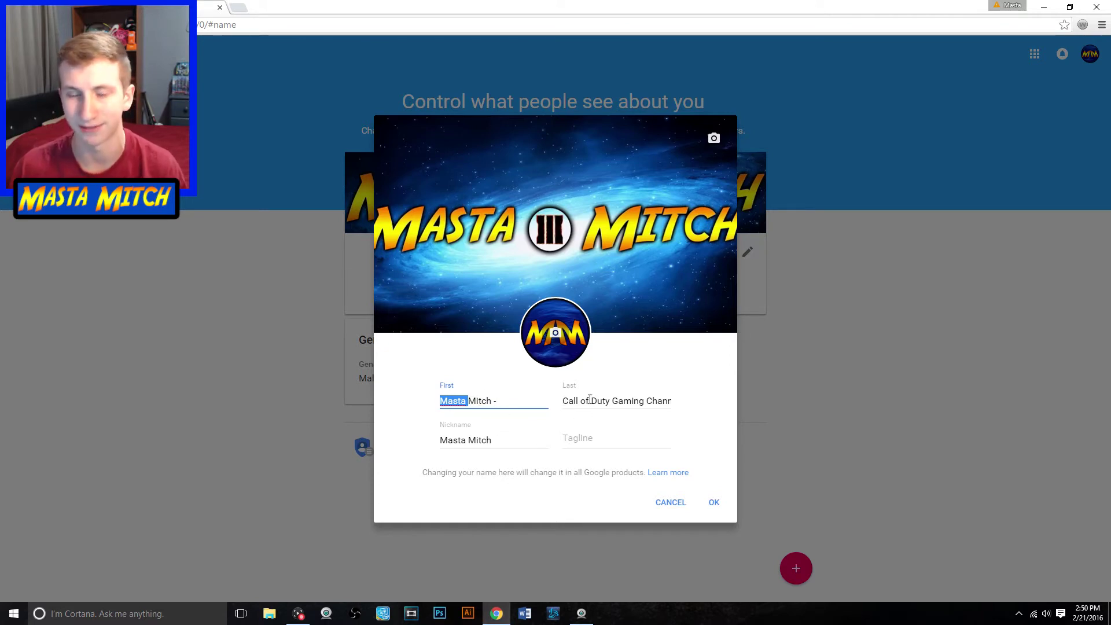
Set the nickname to 'Masta Mitch' and clear the stray text from the tagline field.
left_click_drag(590, 399, 669, 401)
left_click(691, 403)
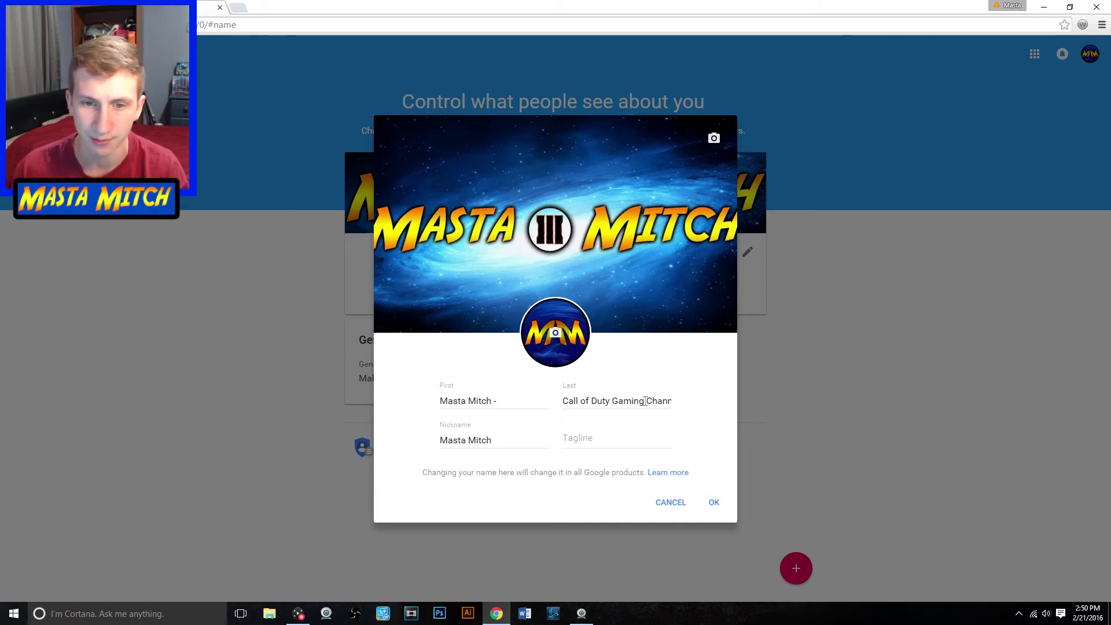
left_click_drag(502, 437, 467, 440)
key("BackSpace")
left_click(608, 439)
type("Mitch")
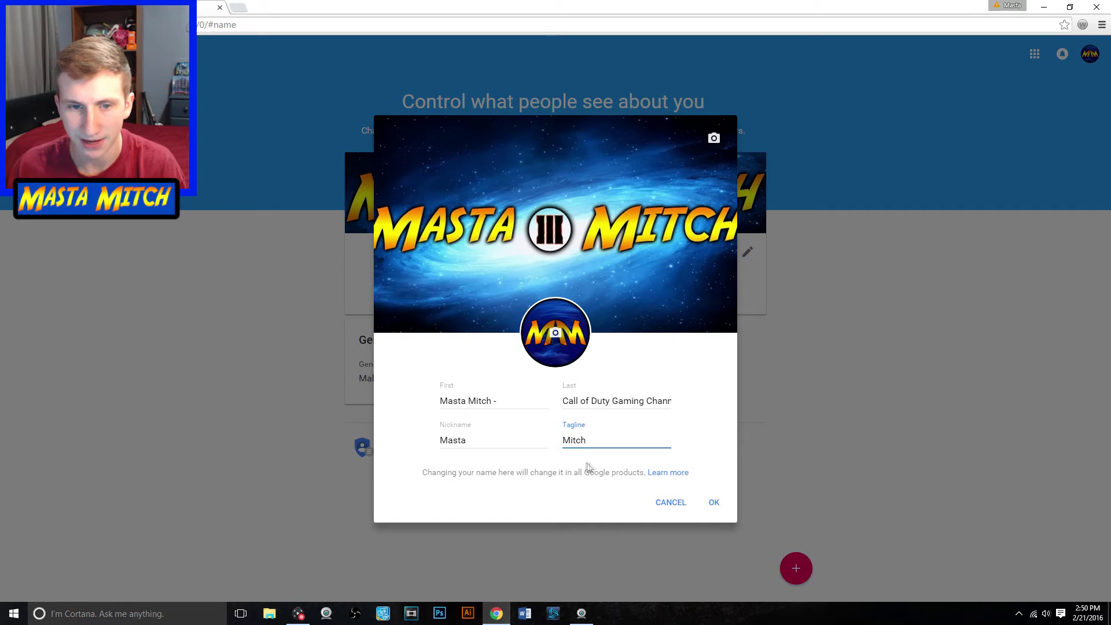
key("ctrl+a")
key("BackSpace")
left_click(495, 443)
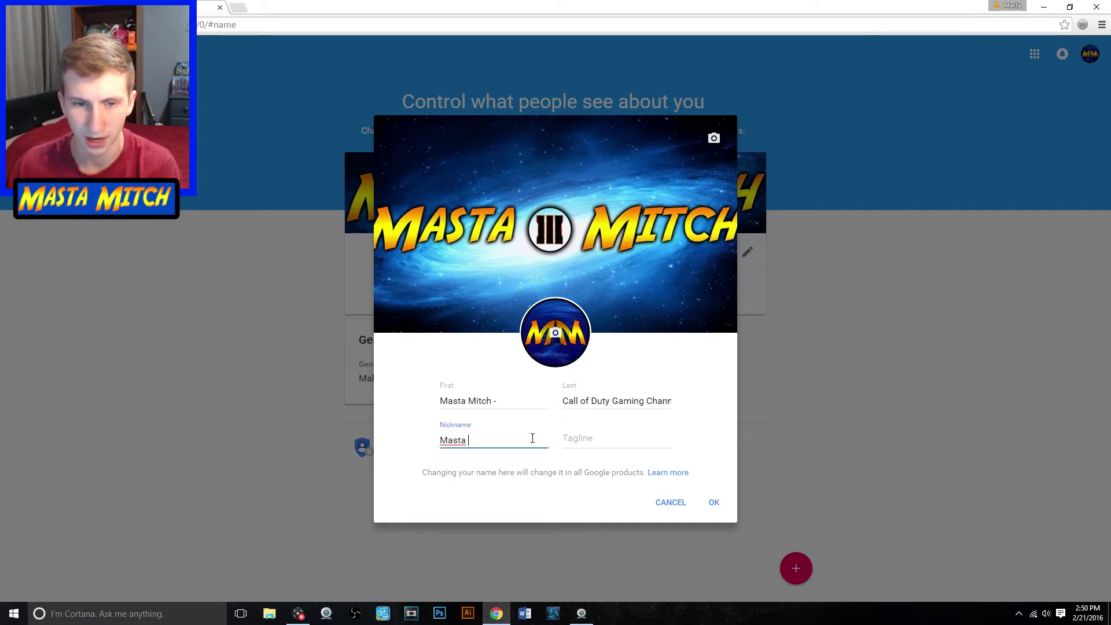
type("Mitch")
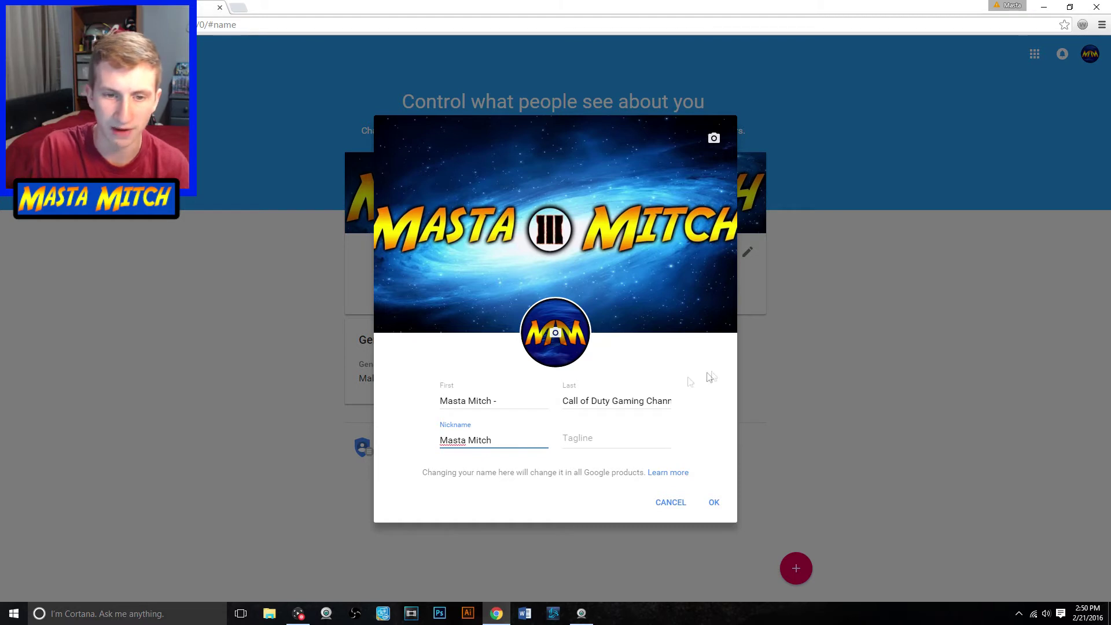
Replace the last name with 'Mitch' and save the name as Masta Mitch.
double_click(669, 407)
key("BackSpace")
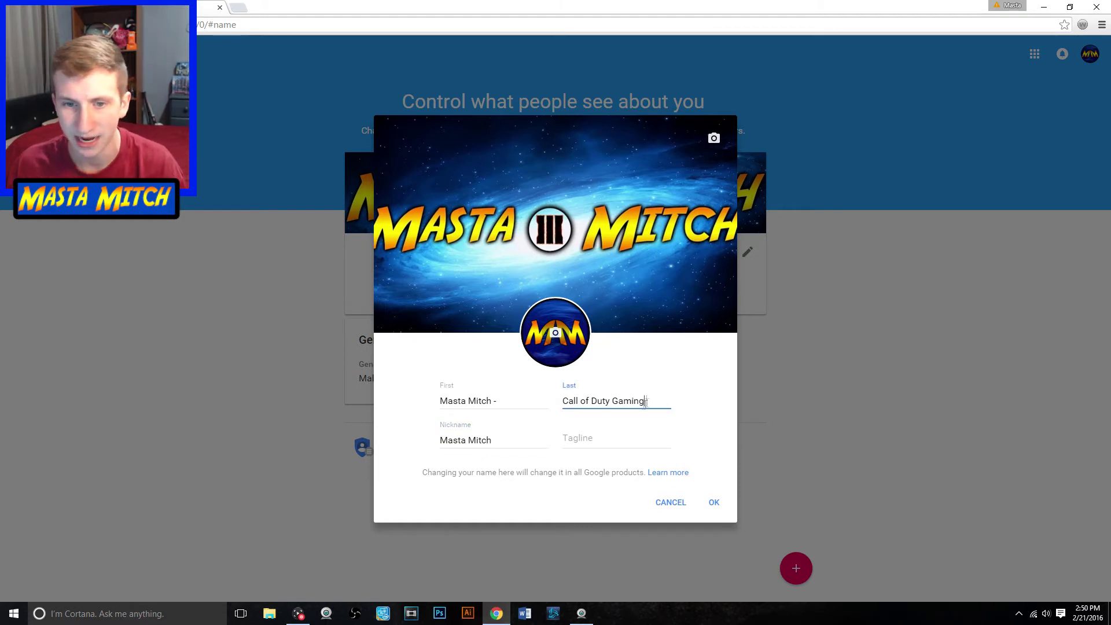
key("BackSpace")
key("BackSpace")
key("BackSpace")
key("BackSpace")
key("BackSpace")
key("BackSpace")
key("BackSpace")
left_click_drag(608, 403, 468, 400)
key("BackSpace")
key("BackSpace")
left_click(598, 398)
type("Mitch")
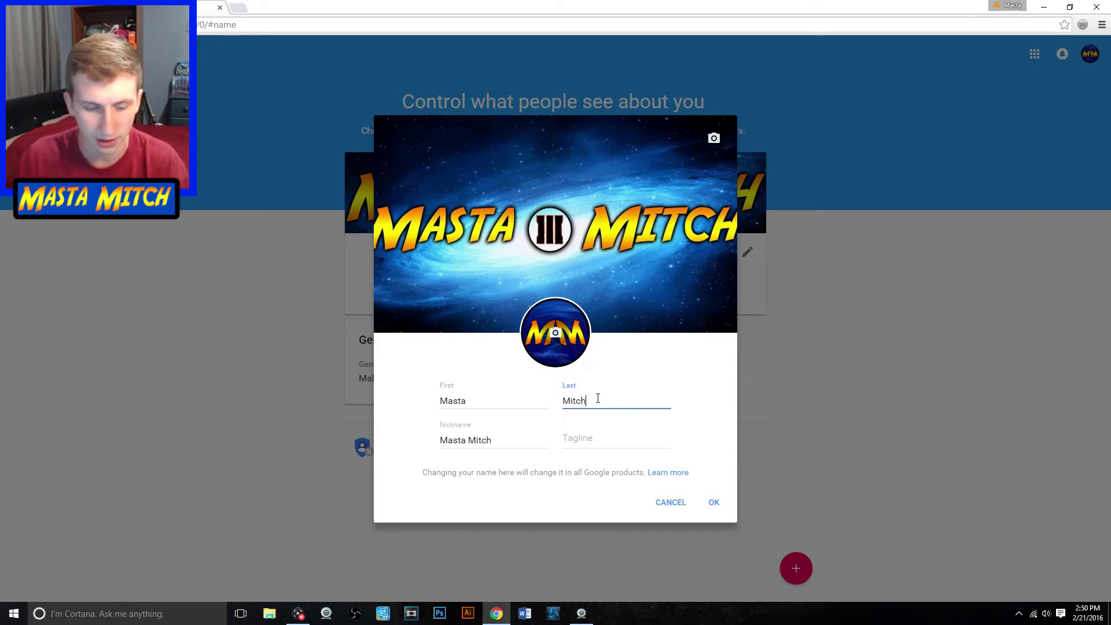
left_click(720, 512)
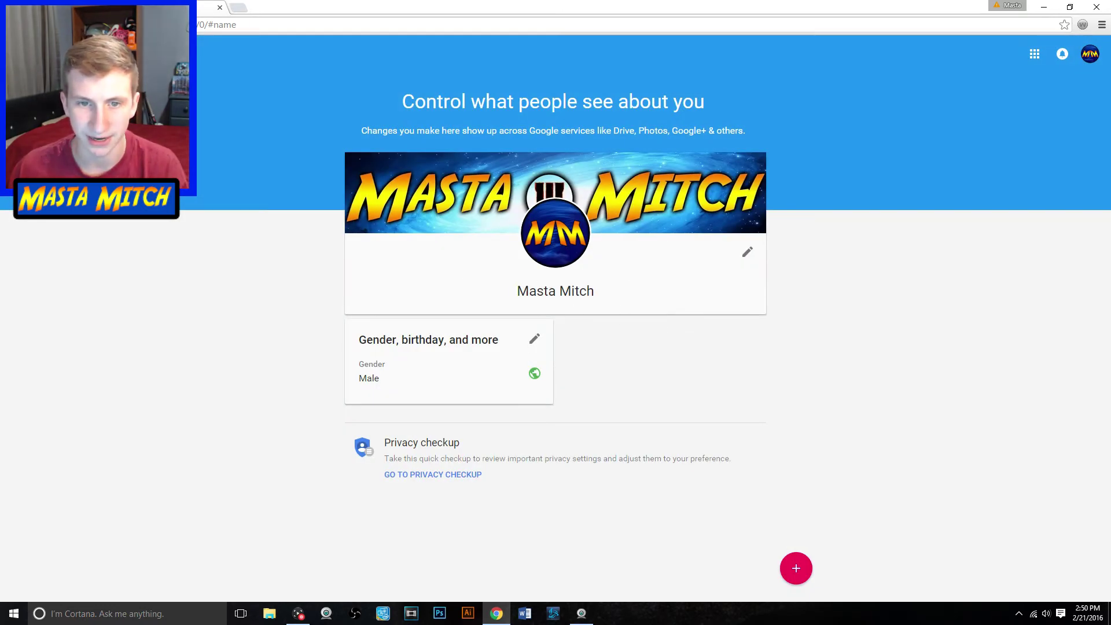
key("ctrl+shift+Tab")
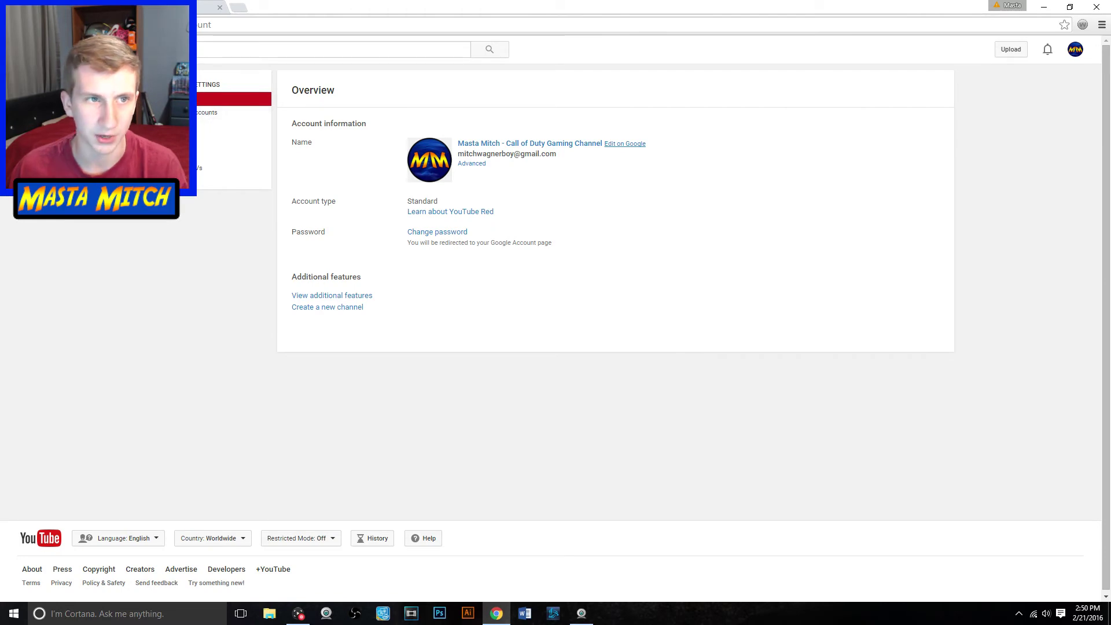
Visit the channel page to check its name and follow its Google About me link.
left_click(17, 49)
left_click(204, 158)
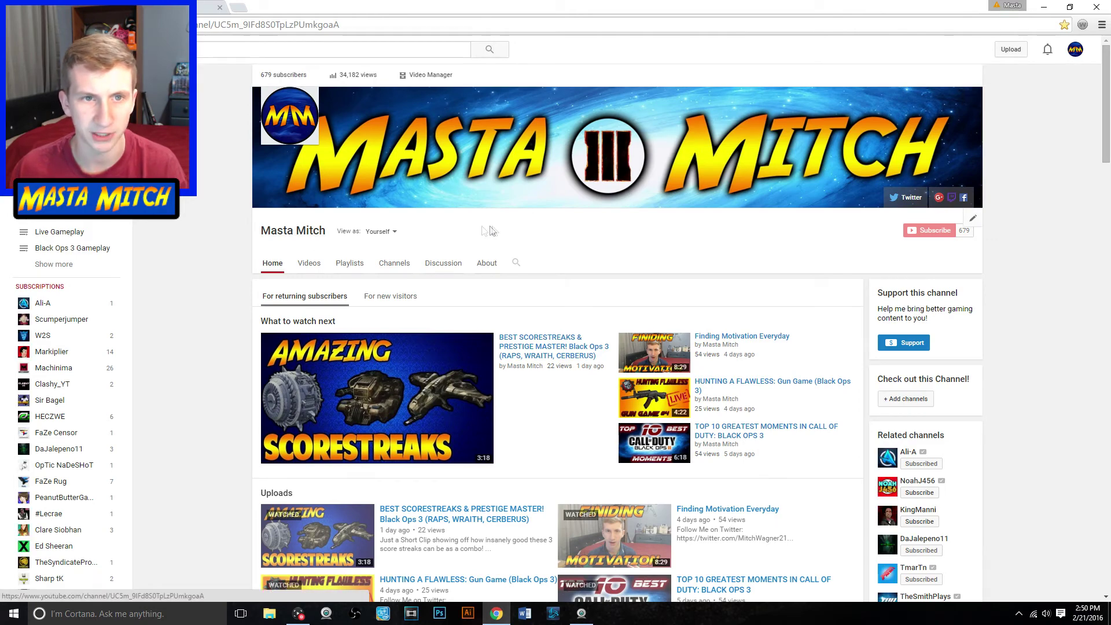
scroll(319, 208, "down", 1)
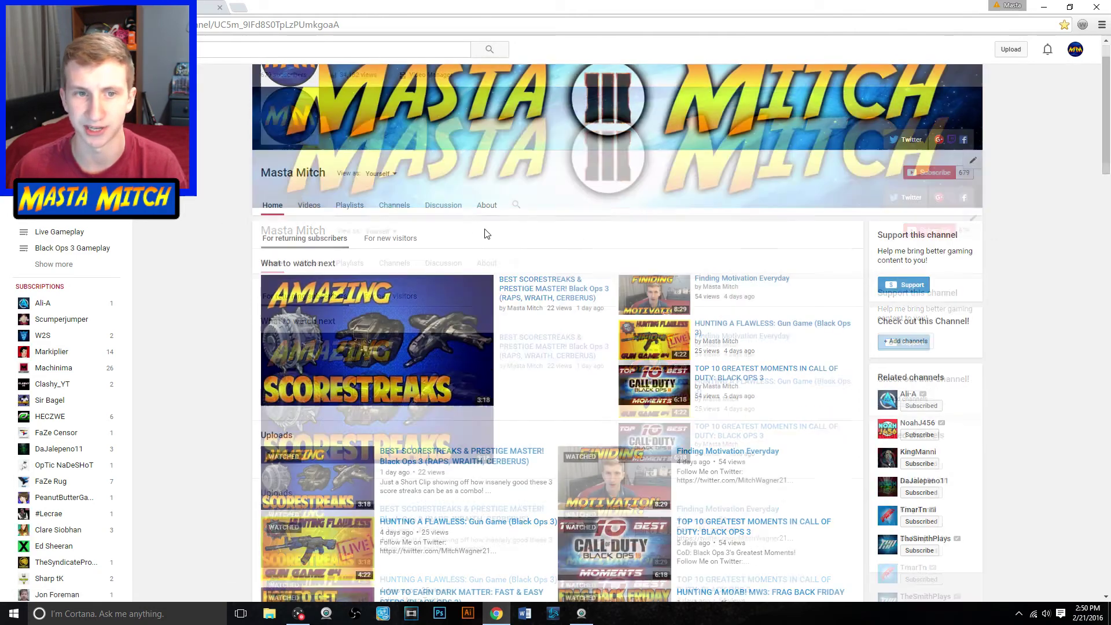
scroll(400, 191, "up", 1)
left_click(619, 233)
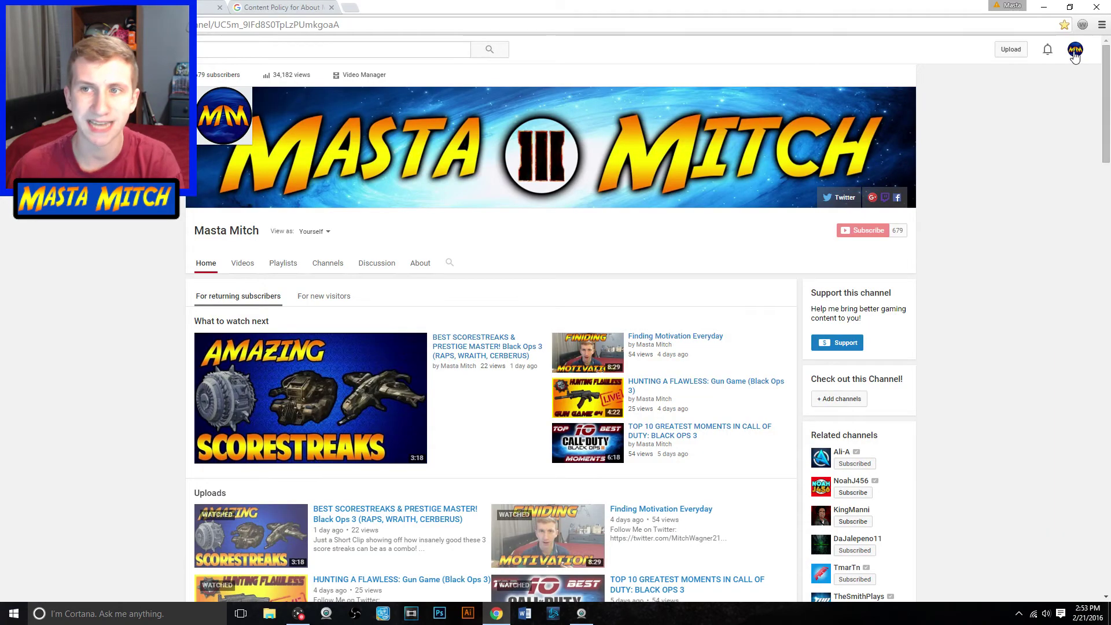
Reopen YouTube account settings to confirm the overview lists the name Masta Mitch.
left_click(1074, 52)
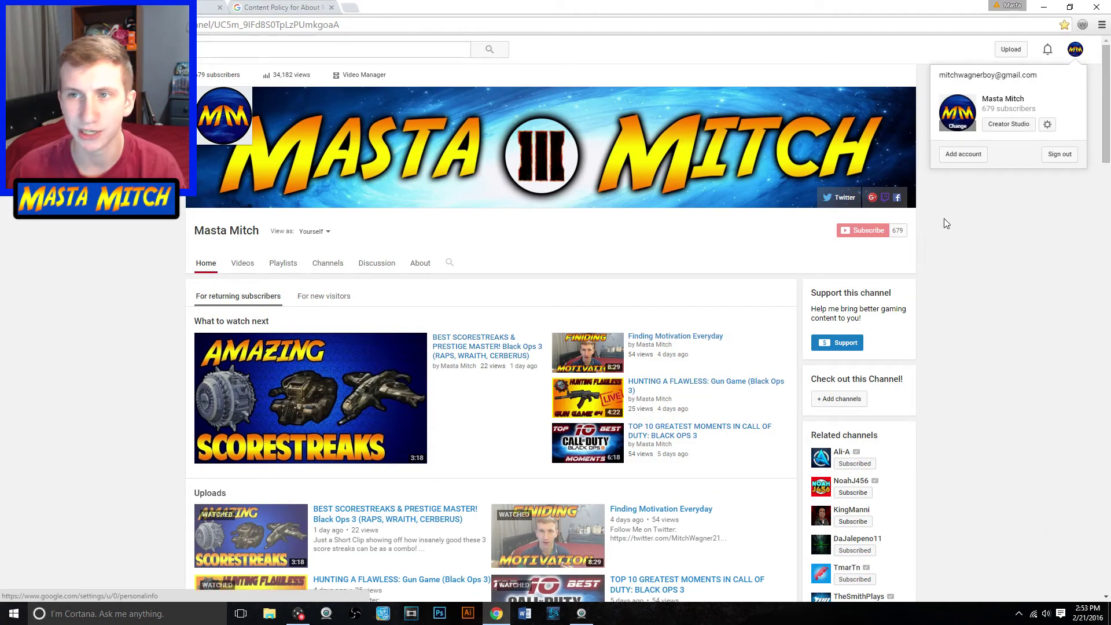
left_click(1049, 125)
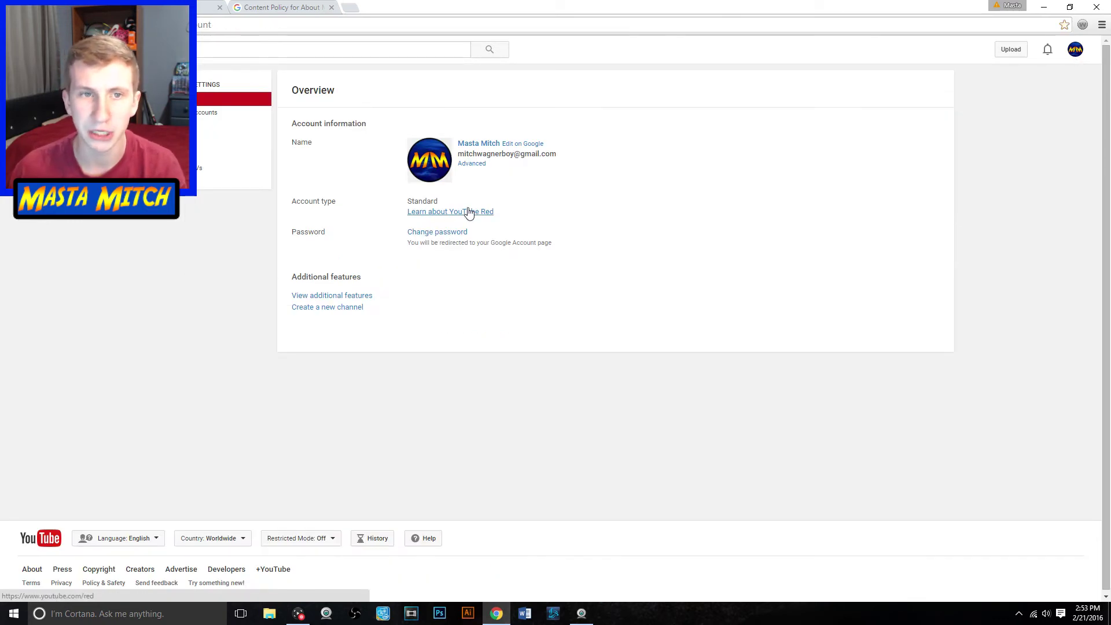
left_click(531, 150)
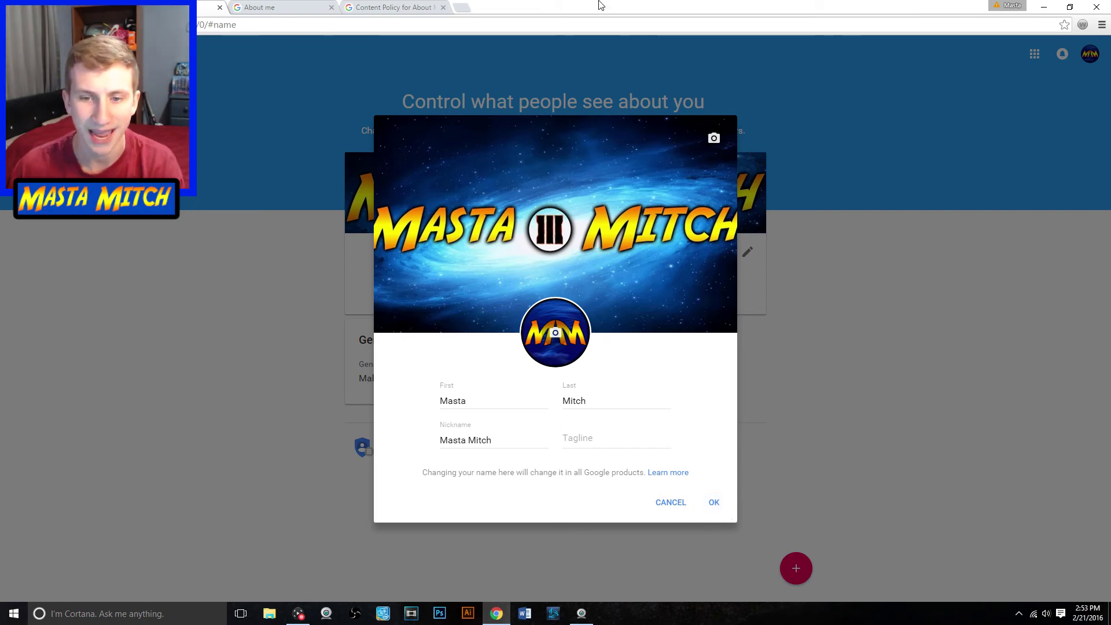
key("ctrl+shift+Tab")
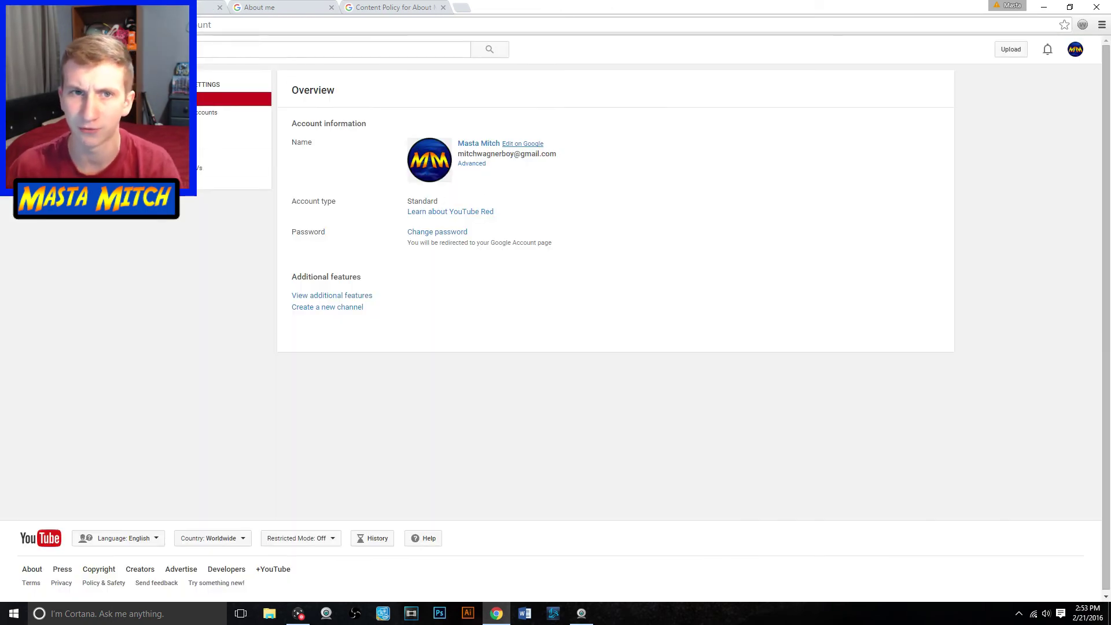
Confirm Masta Mitch on the channel page, then return to the name dialog's first name field.
left_click(23, 50)
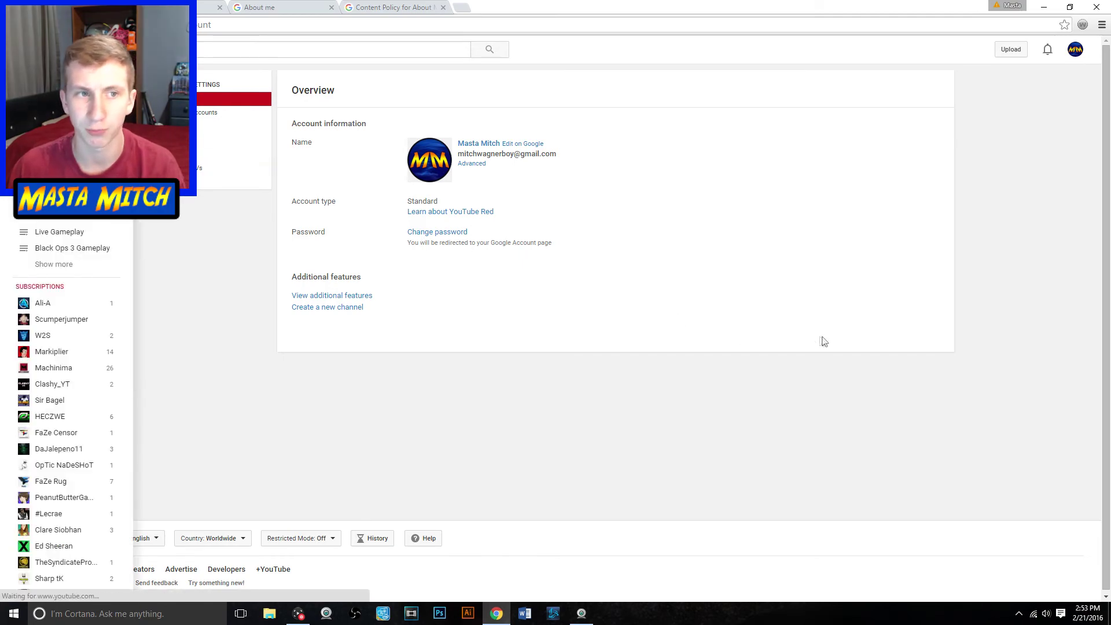
scroll(893, 372, "down", 4)
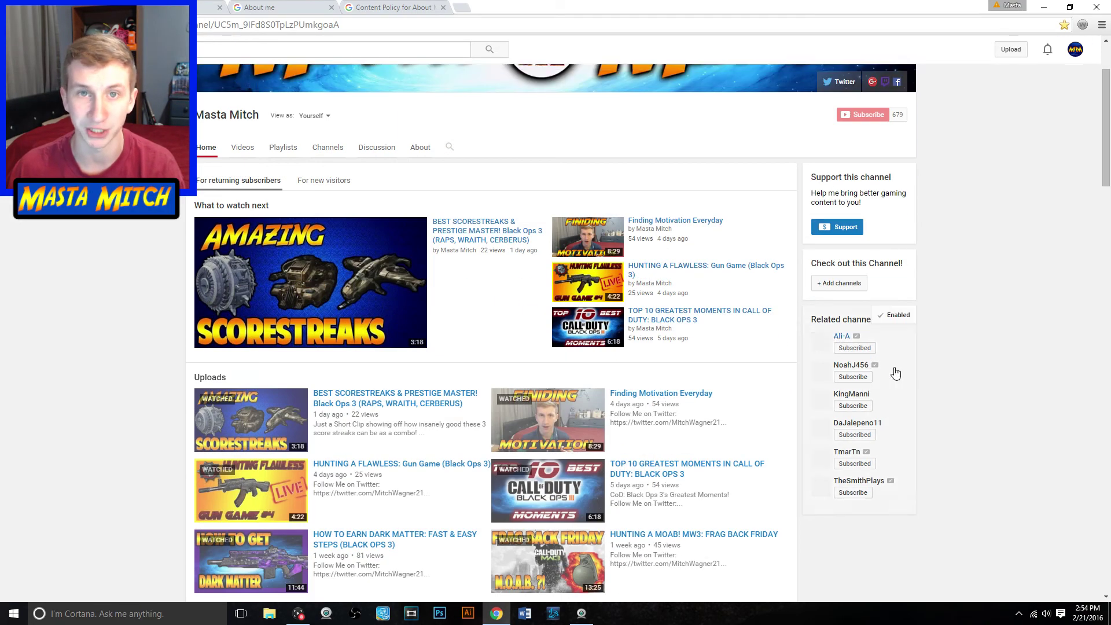
scroll(984, 377, "up", 4)
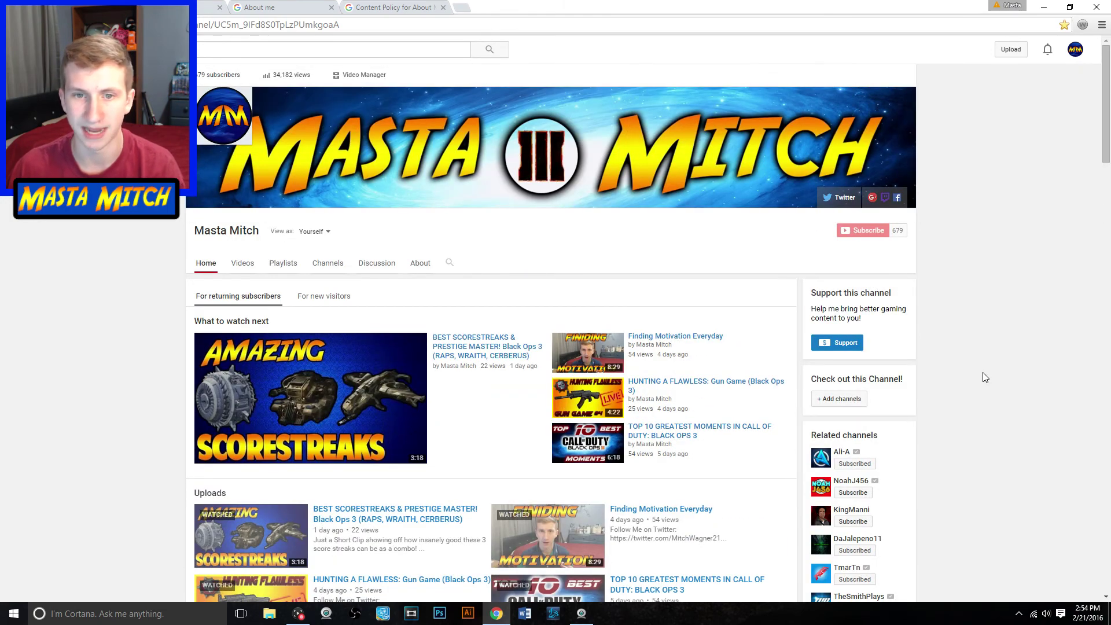
left_click(292, 7)
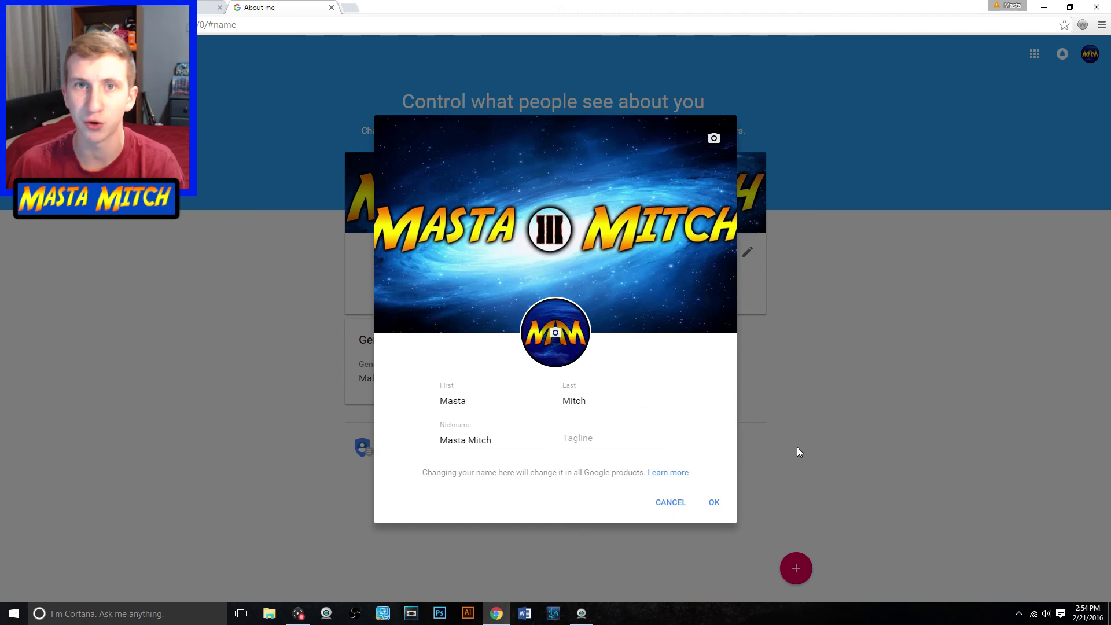
left_click(519, 402)
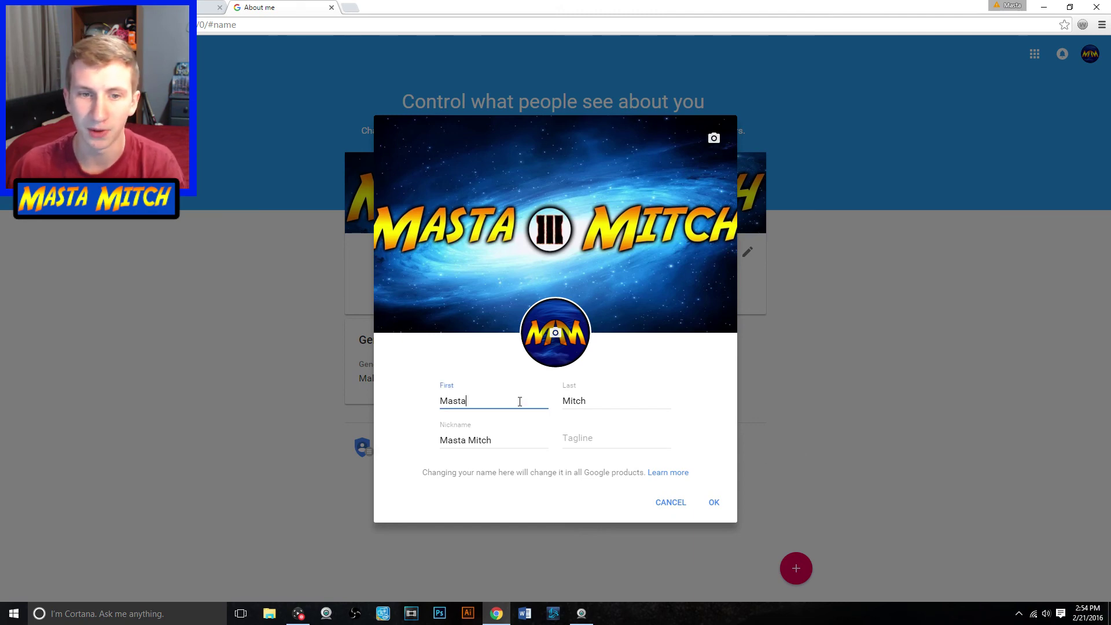